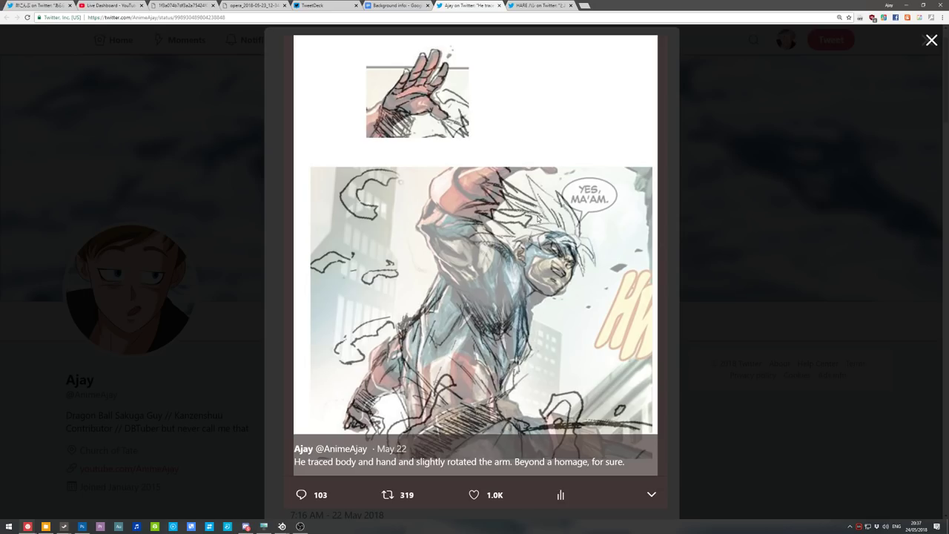
# Switch to Photoshop and move the character sketch over the figure in the comic panel.
pyautogui.click(705, 217)
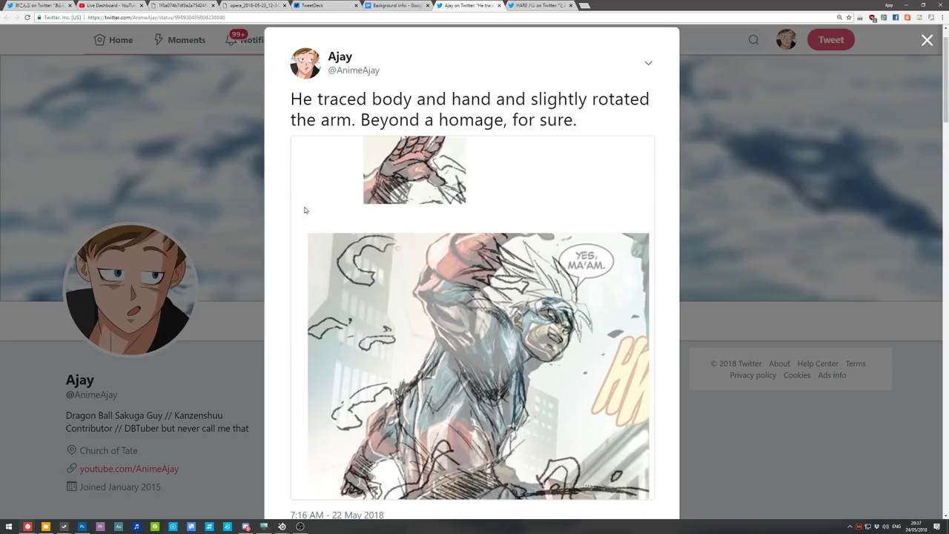
pyautogui.click(82, 526)
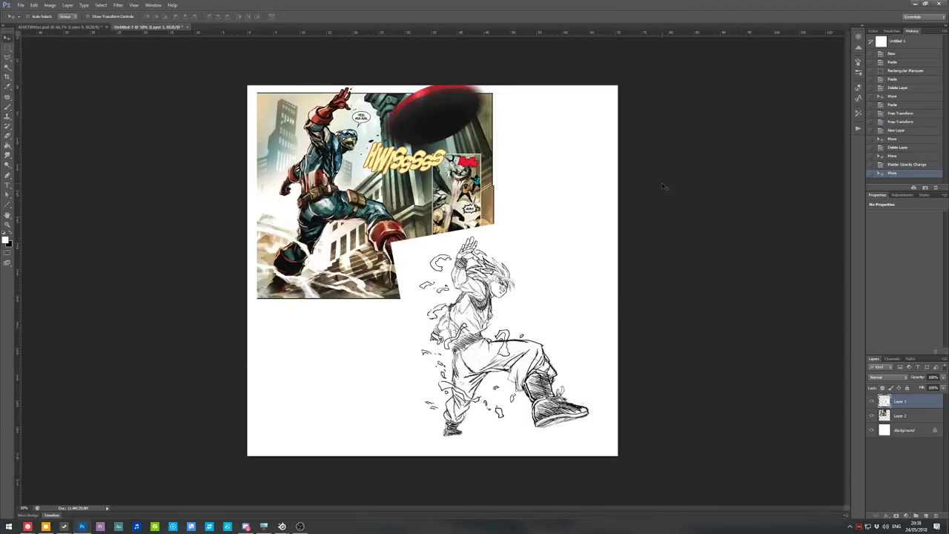
pyautogui.hotkey('ctrl', '+')
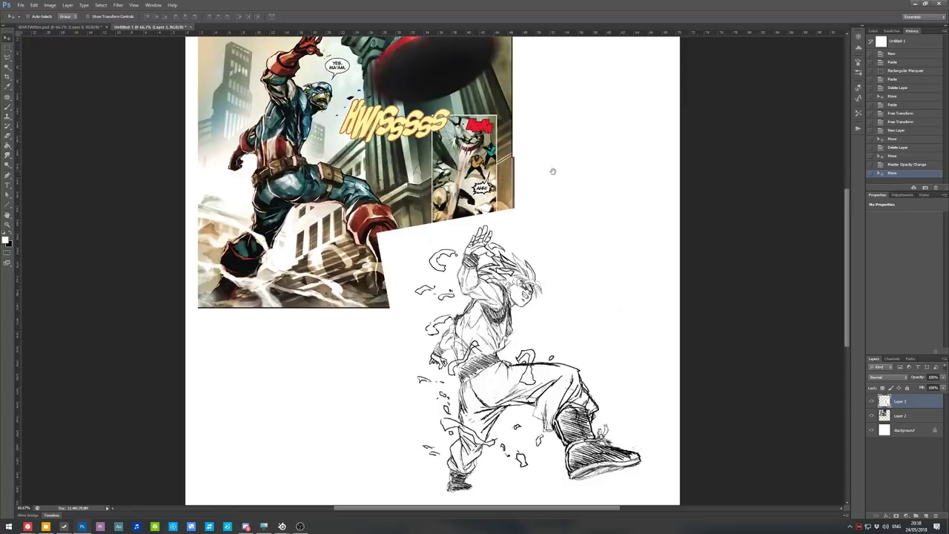
pyautogui.moveTo(551, 170); pyautogui.dragTo(579, 213)
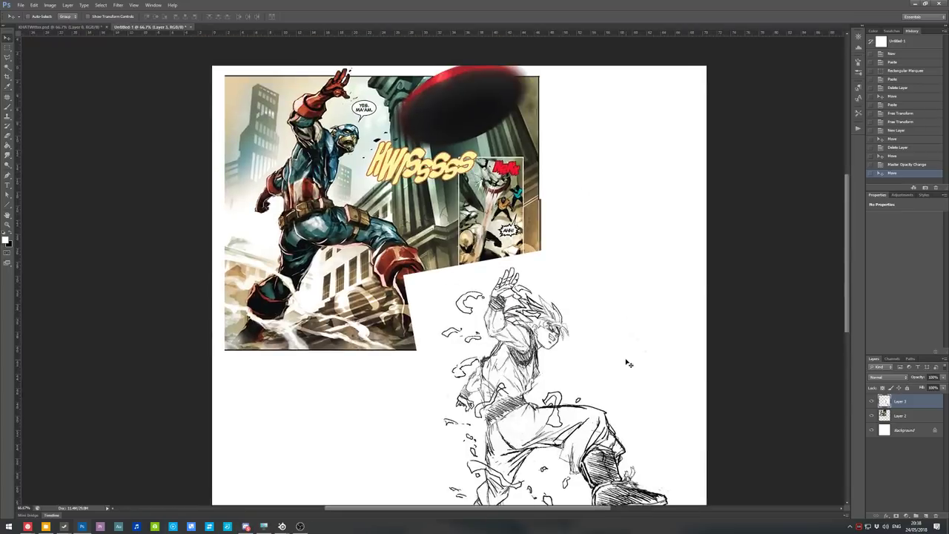
pyautogui.moveTo(627, 364)
pyautogui.mouseDown()
pyautogui.moveTo(562, 288)
pyautogui.moveTo(507, 251)
pyautogui.mouseUp()
# Lower the sketch layer's opacity to 52% and align its torso and head with the comic figure.
pyautogui.moveTo(916, 377); pyautogui.dragTo(897, 378)
pyautogui.hotkey('ctrl', '+')
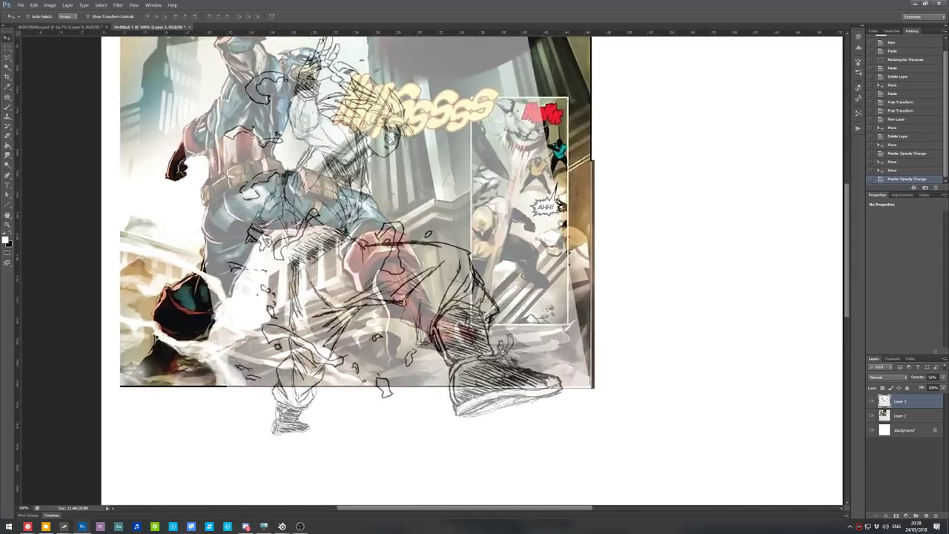
pyautogui.moveTo(486, 180)
pyautogui.mouseDown()
pyautogui.moveTo(602, 265)
pyautogui.moveTo(503, 195)
pyautogui.mouseUp()
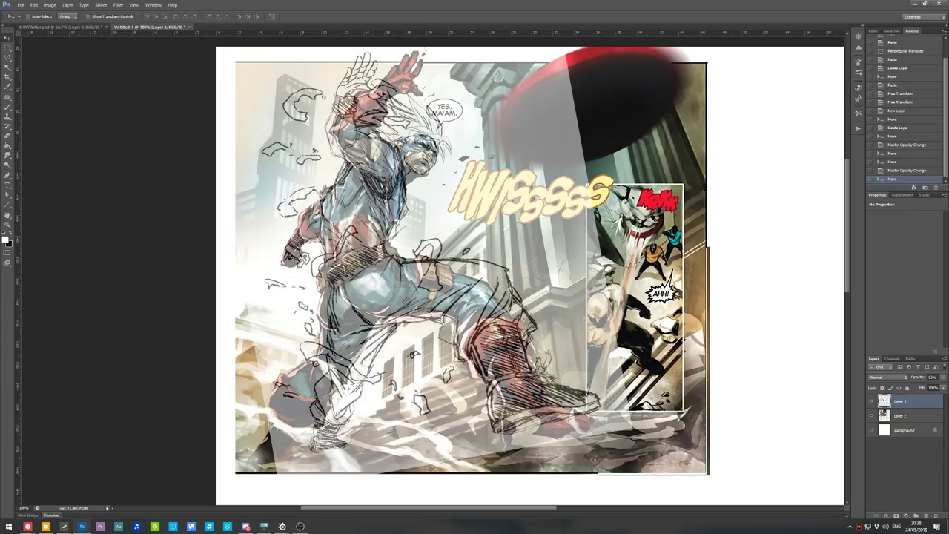
pyautogui.hotkey('ctrl', '+')
pyautogui.moveTo(364, 94); pyautogui.dragTo(417, 236)
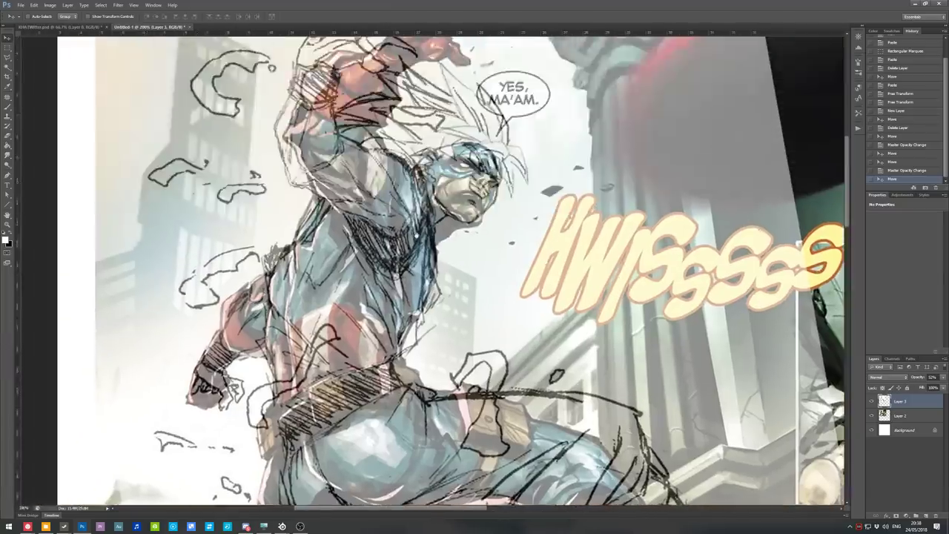
pyautogui.scroll(-1, 447, 315)
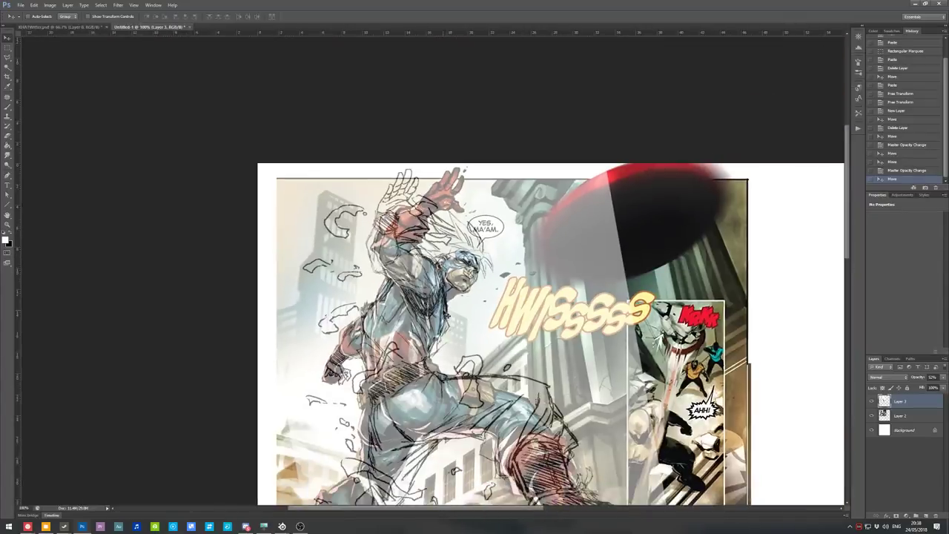
pyautogui.scroll(-1, 447, 315)
pyautogui.hotkey('ctrl', 't')
pyautogui.moveTo(407, 111); pyautogui.dragTo(481, 218)
pyautogui.moveTo(633, 255); pyautogui.dragTo(591, 252)
pyautogui.moveTo(665, 306); pyautogui.dragTo(650, 263)
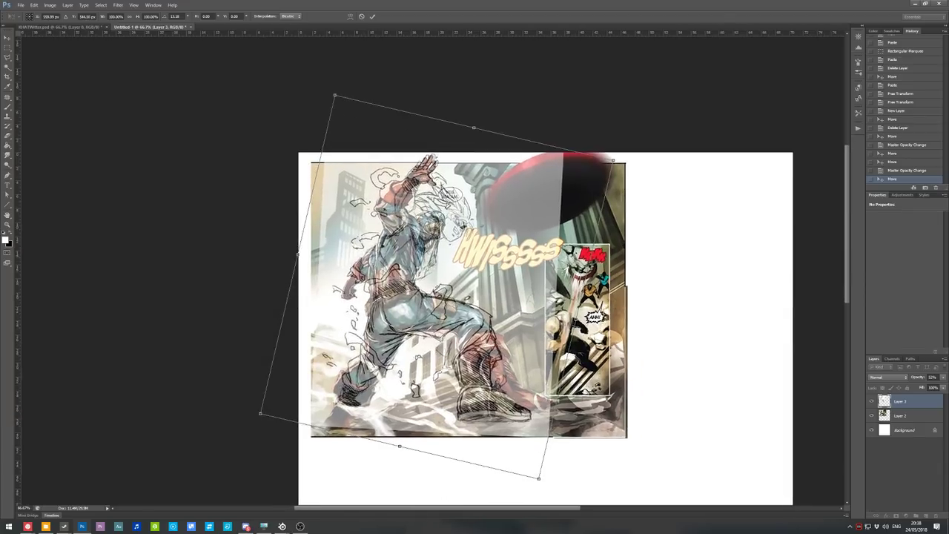
pyautogui.press('Escape')
pyautogui.moveTo(543, 334); pyautogui.dragTo(538, 346)
pyautogui.hotkey('ctrl', 'z')
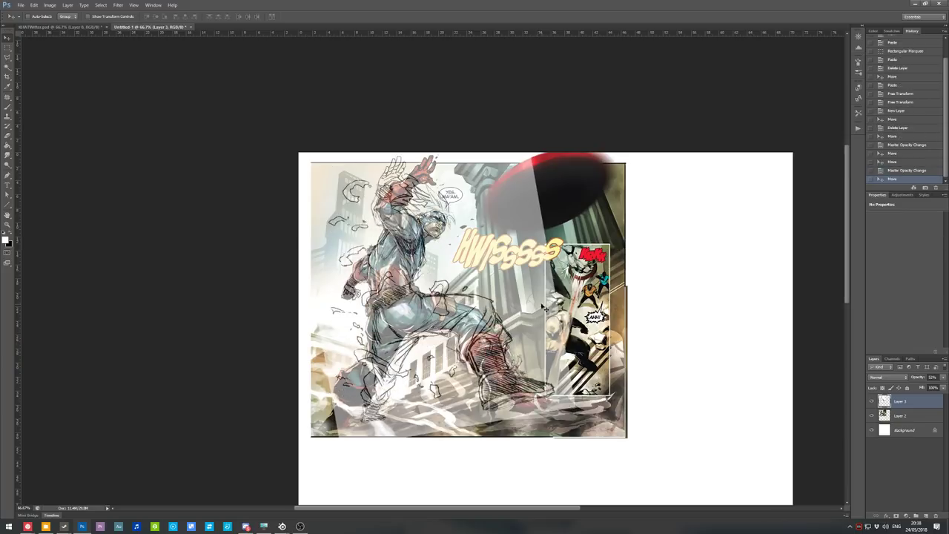
# Add a new layer above the sketch and circle the side of the torso behind the raised arm in bright red.
pyautogui.hotkey('ctrl', '+')
pyautogui.hotkey('ctrl', '+')
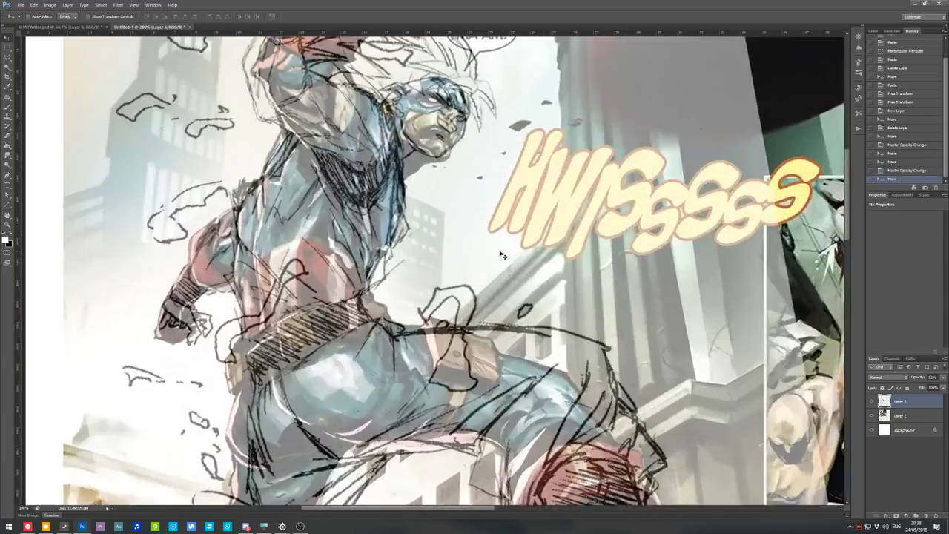
pyautogui.moveTo(336, 182); pyautogui.dragTo(478, 242)
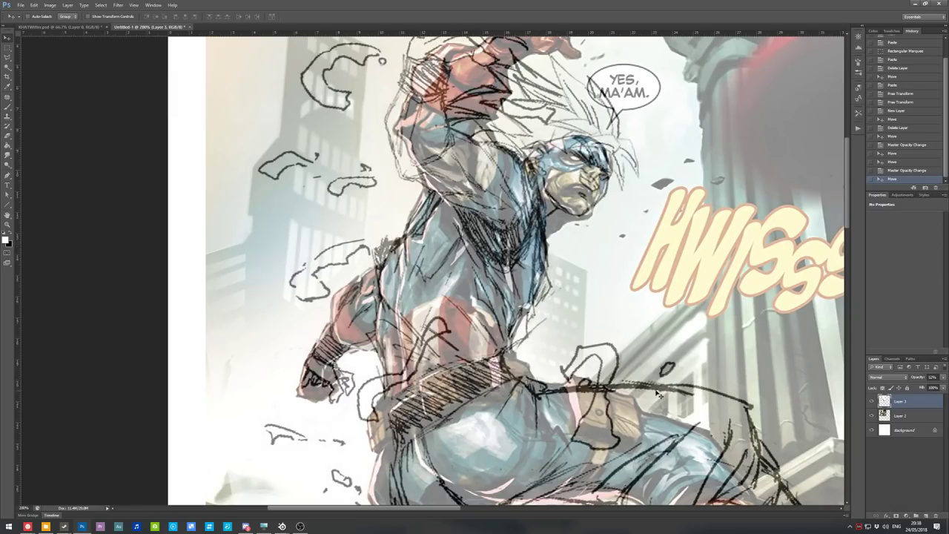
pyautogui.hotkey('ctrl', 'shift', 'alt', 'n')
pyautogui.press('i')
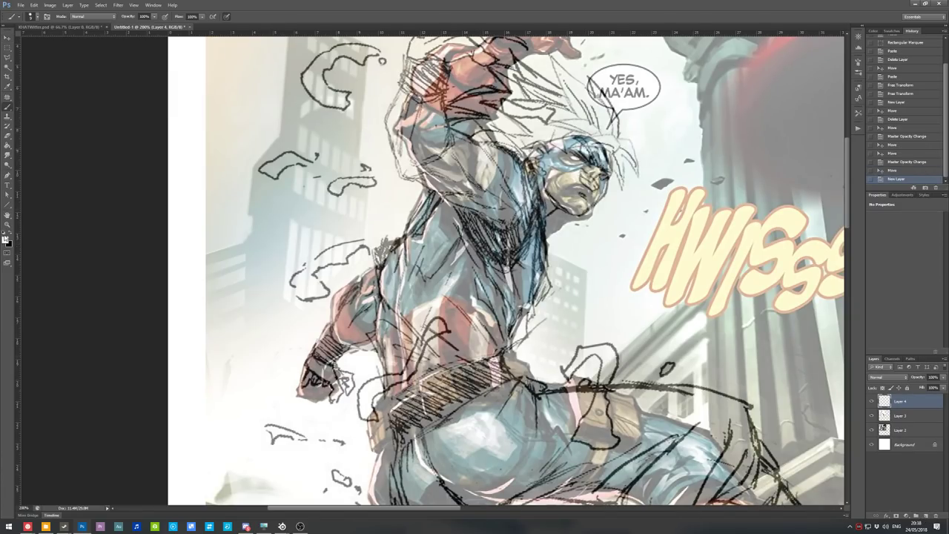
pyautogui.click(5, 239)
pyautogui.click(659, 196)
pyautogui.click(742, 190)
pyautogui.press('b')
pyautogui.moveTo(361, 217)
pyautogui.mouseDown()
pyautogui.moveTo(340, 287)
pyautogui.moveTo(335, 219)
pyautogui.moveTo(327, 230)
pyautogui.mouseUp()
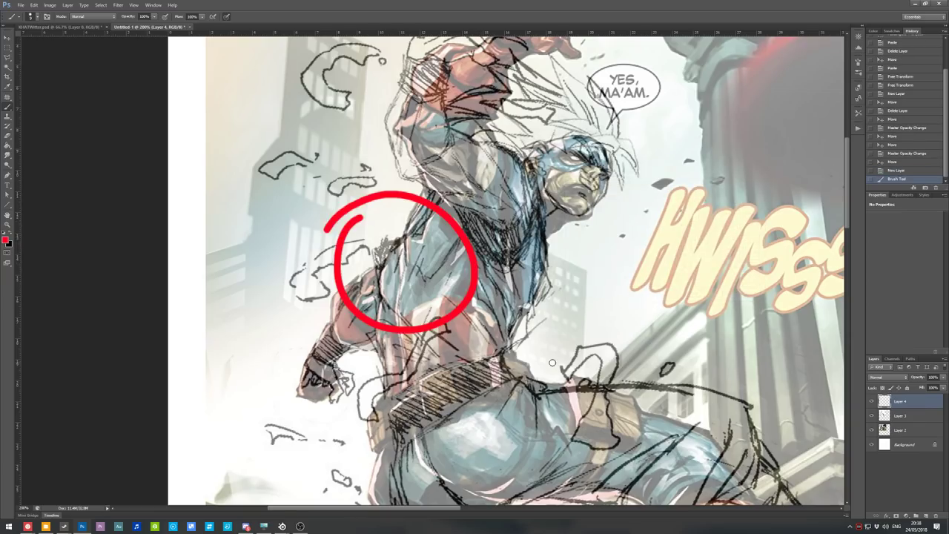
# Toggle the sketch layer's visibility to compare it with the comic figure underneath, and hide the red circle layer.
pyautogui.click(872, 418)
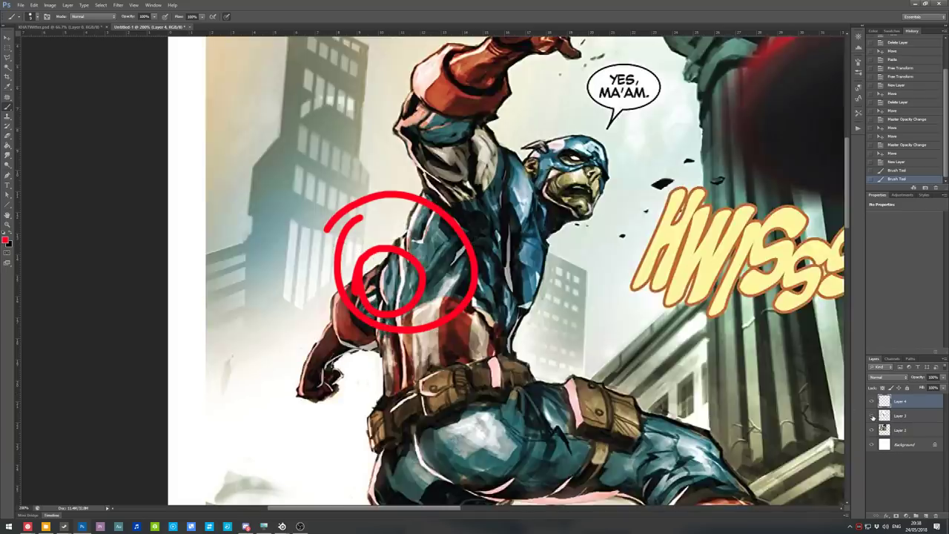
pyautogui.click(871, 418)
pyautogui.click(872, 418)
pyautogui.click(872, 419)
pyautogui.click(872, 401)
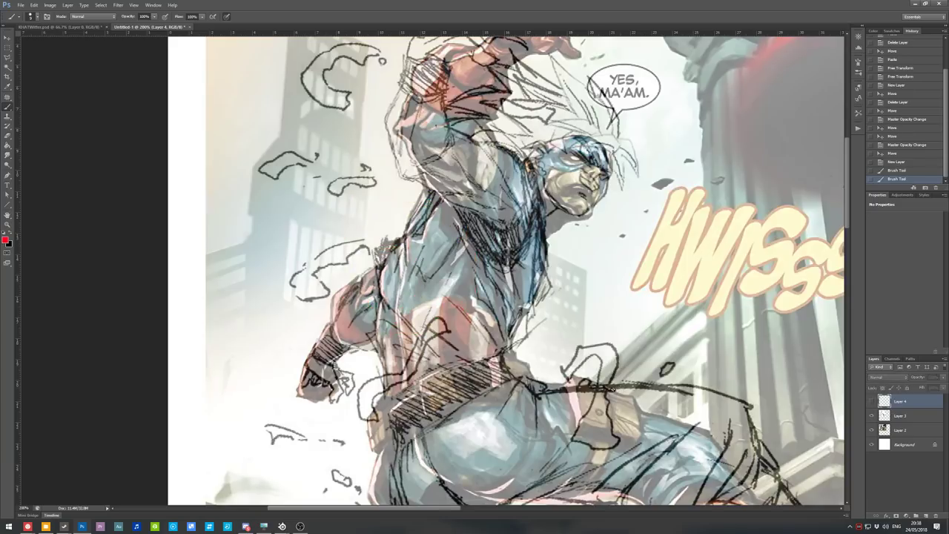
pyautogui.click(373, 242)
pyautogui.press('Return')
# Show the red circle layer, try further marks over the figure, and hide that layer again.
pyautogui.click(896, 415)
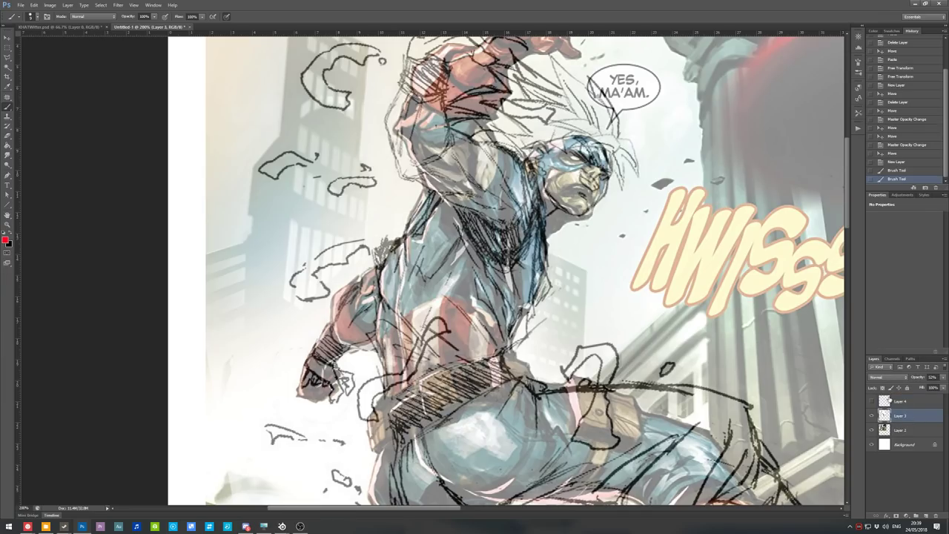
pyautogui.click(889, 399)
pyautogui.click(872, 401)
pyautogui.hotkey('ctrl', 'z')
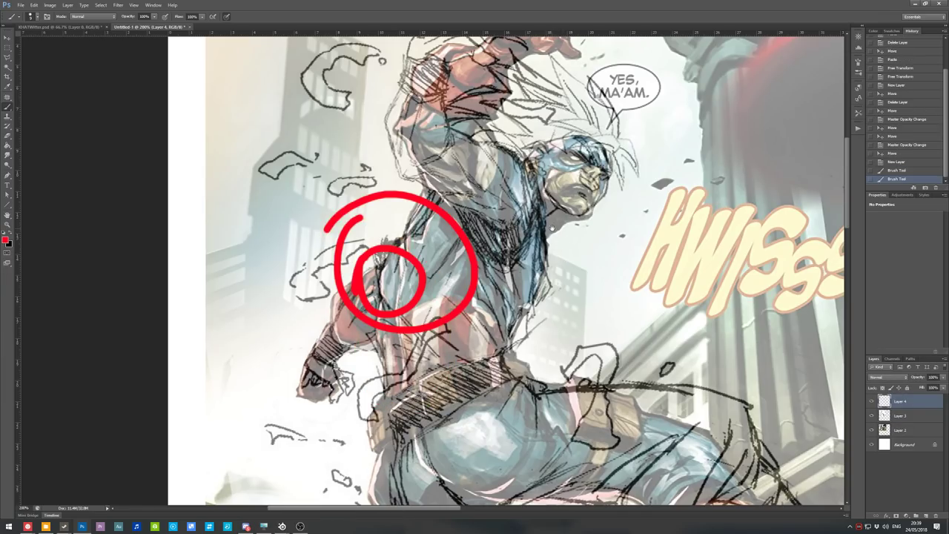
pyautogui.moveTo(553, 228); pyautogui.dragTo(533, 288)
pyautogui.moveTo(445, 181); pyautogui.dragTo(445, 203)
pyautogui.hotkey('ctrl', 'z')
pyautogui.moveTo(520, 394)
pyautogui.mouseDown()
pyautogui.moveTo(498, 276)
pyautogui.moveTo(455, 349)
pyautogui.mouseUp()
pyautogui.hotkey('ctrl', 'z')
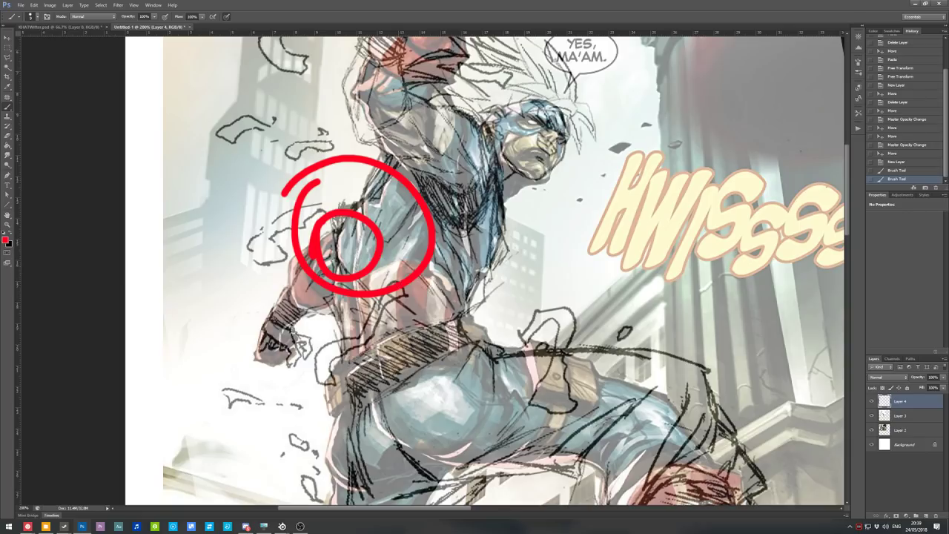
pyautogui.click(871, 400)
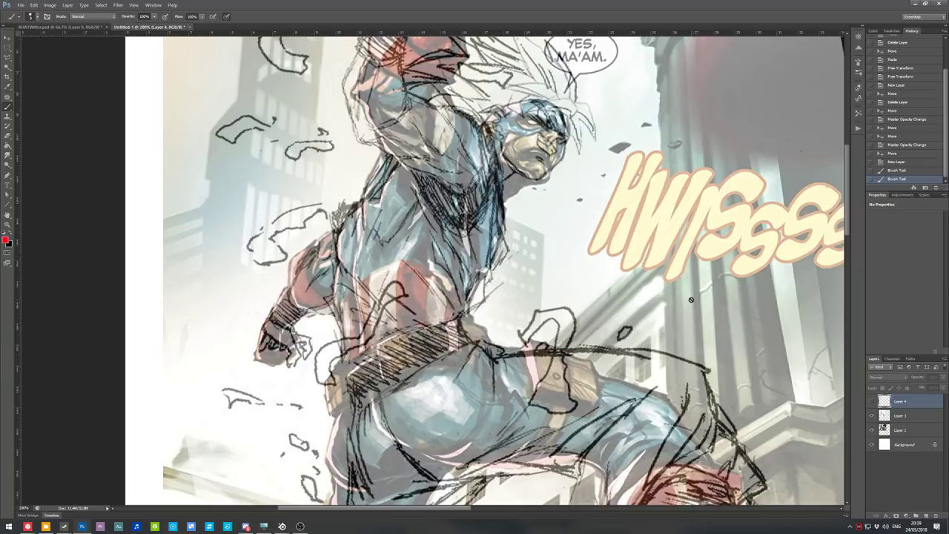
# Examine how the sketch lines match the comic figure at the belt, legs, feet, torso, head and raised arm.
pyautogui.hotkey('ctrl', '-')
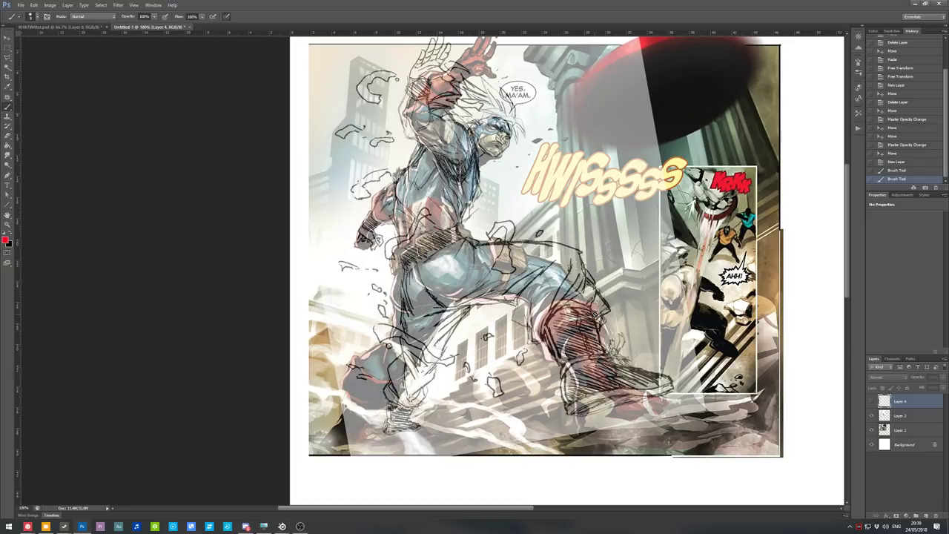
pyautogui.hotkey('ctrl', '+')
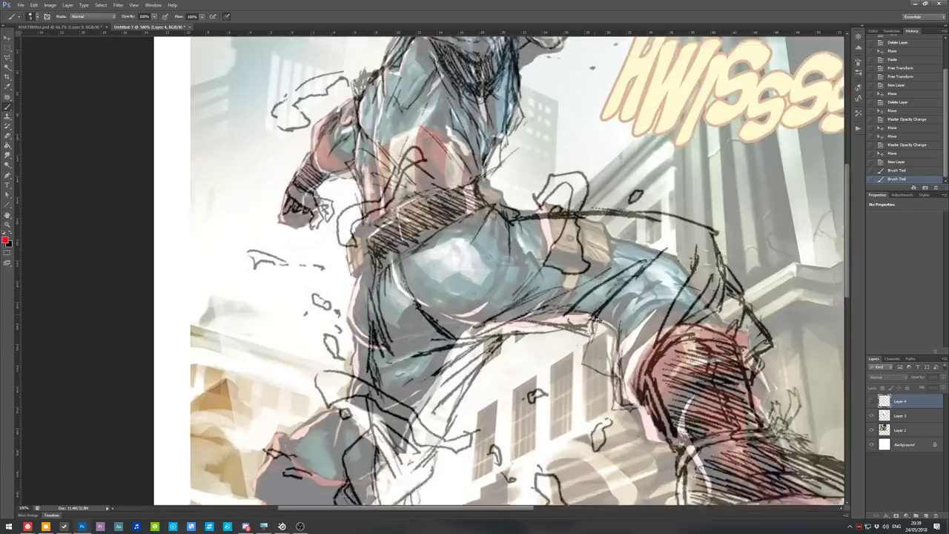
pyautogui.moveTo(554, 186); pyautogui.dragTo(583, 437)
pyautogui.scroll(1, 585, 266)
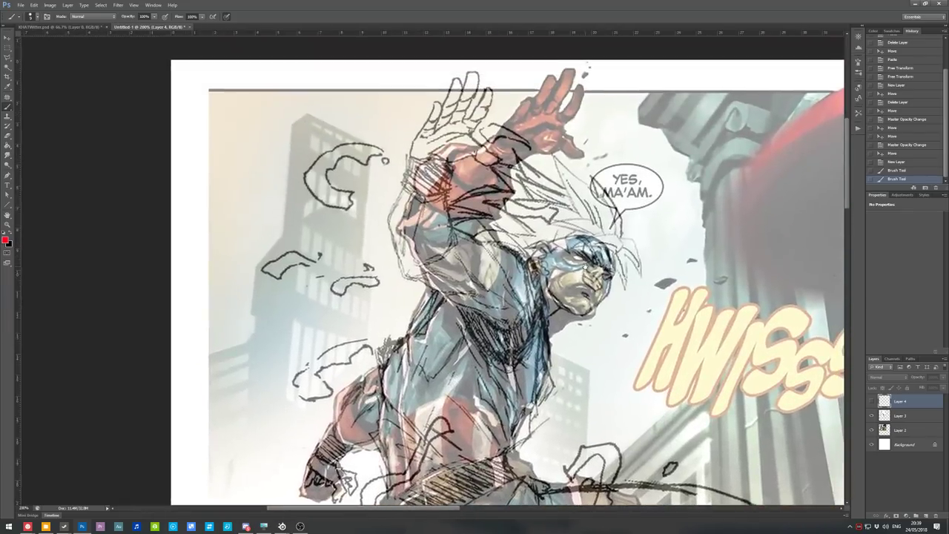
pyautogui.click(893, 415)
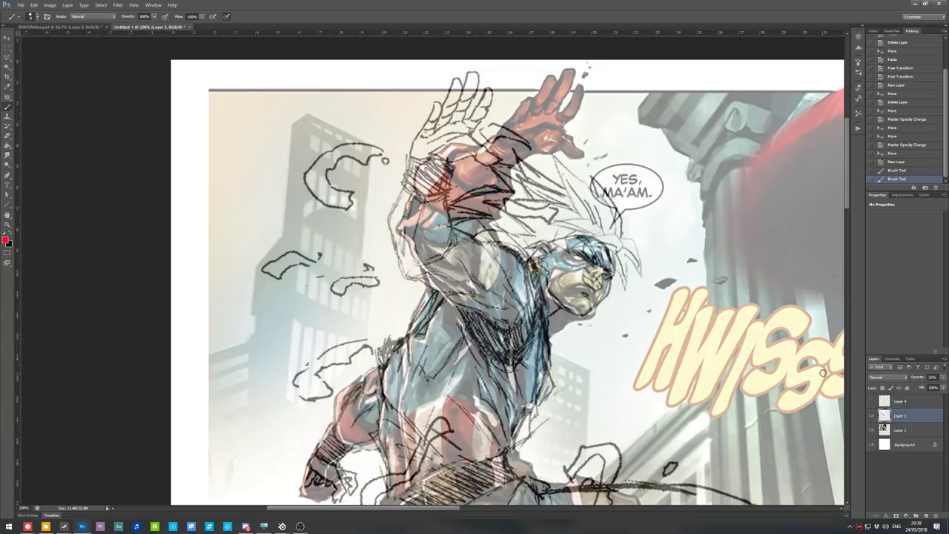
pyautogui.moveTo(716, 326)
pyautogui.mouseDown()
pyautogui.moveTo(669, 202)
pyautogui.moveTo(630, 225)
pyautogui.moveTo(626, 240)
pyautogui.mouseUp()
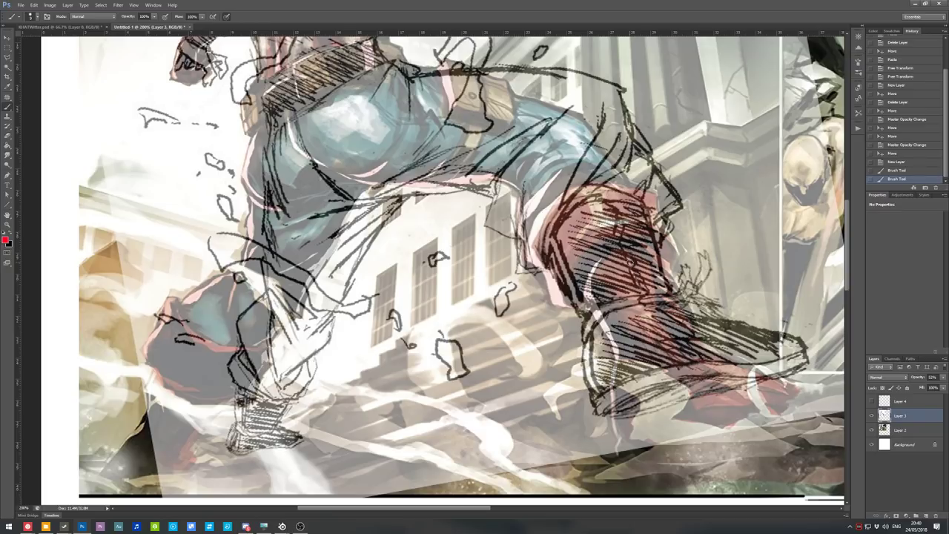
pyautogui.hotkey('ctrl', '-')
pyautogui.hotkey('ctrl', '+')
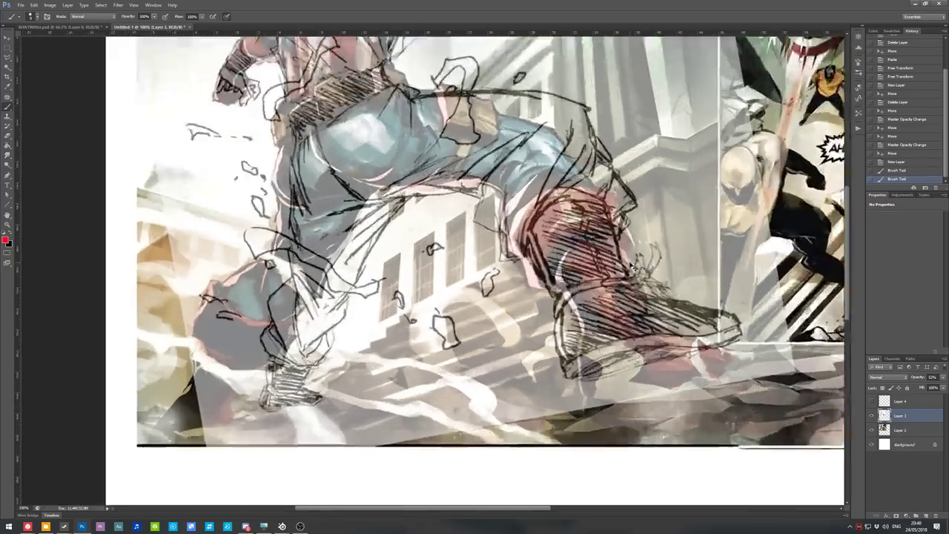
pyautogui.moveTo(459, 141); pyautogui.dragTo(438, 436)
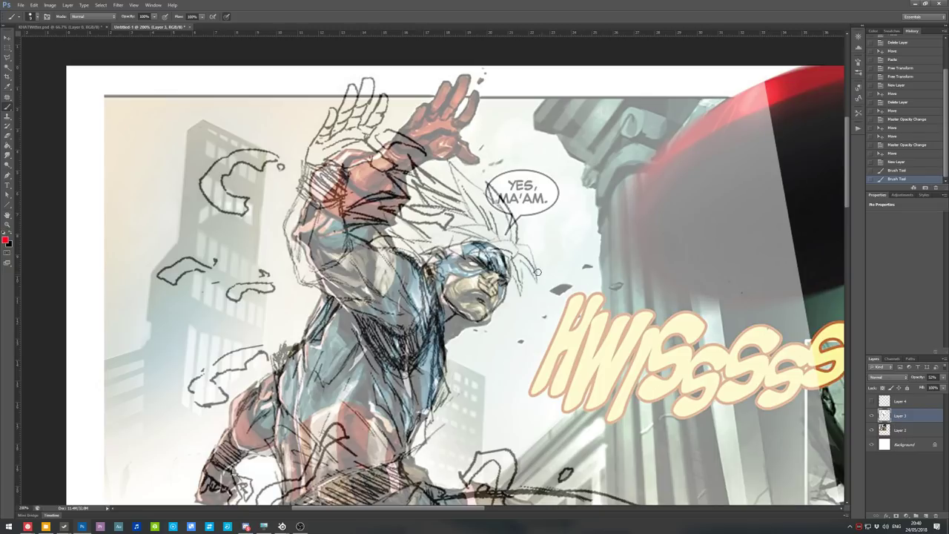
# Select the sketch's raised arm and shoulder with the Polygonal Lasso and cut and paste them onto their own layer.
pyautogui.click(8, 58)
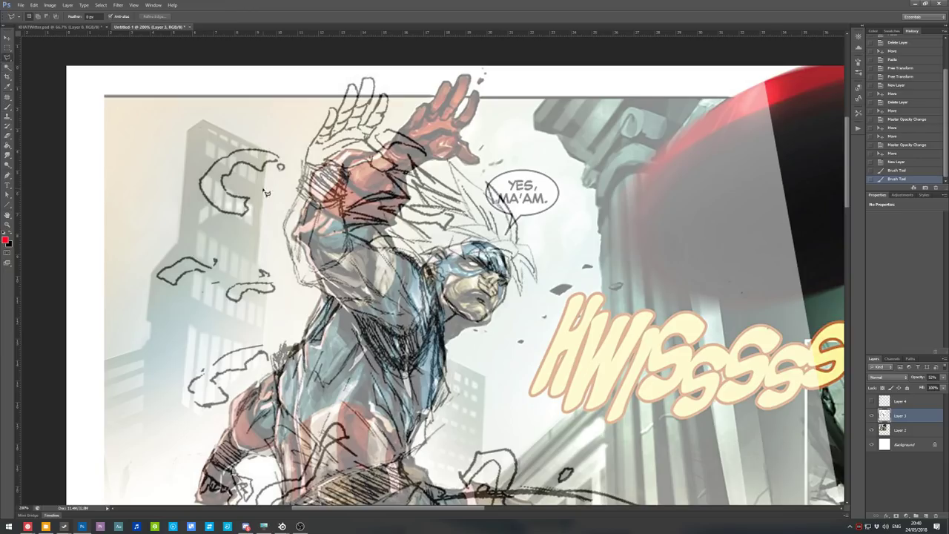
pyautogui.click(263, 188)
pyautogui.click(284, 341)
pyautogui.click(412, 136)
pyautogui.click(402, 65)
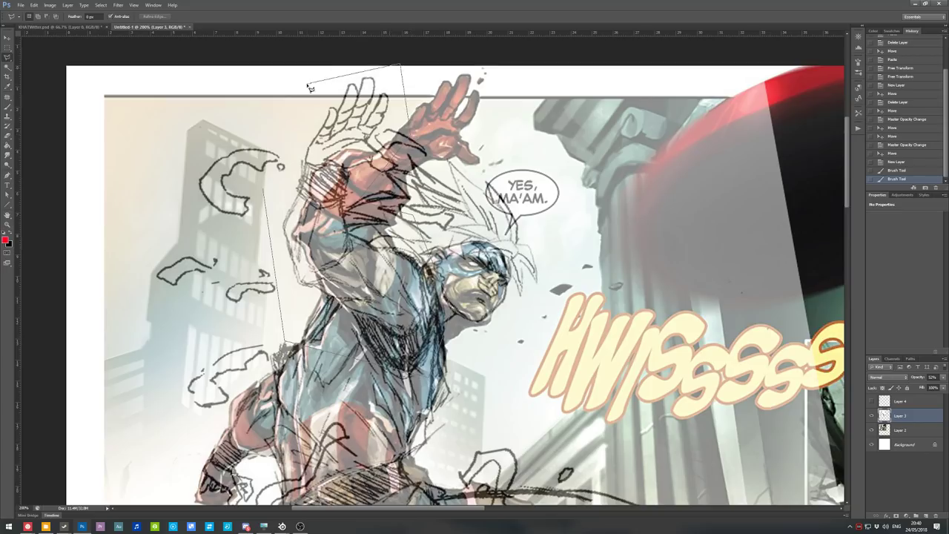
pyautogui.click(306, 85)
pyautogui.click(250, 153)
pyautogui.click(263, 186)
pyautogui.hotkey('ctrl', 'x')
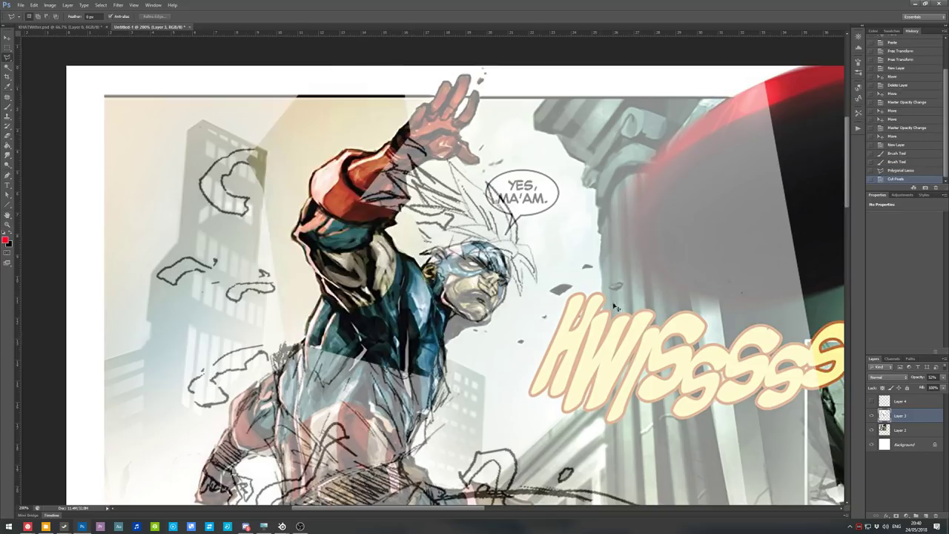
pyautogui.hotkey('ctrl', 'v')
# Move the pasted arm piece toward the comic figure's raised arm and lower its layer opacity.
pyautogui.press('v')
pyautogui.moveTo(478, 264); pyautogui.dragTo(431, 243)
pyautogui.moveTo(922, 382); pyautogui.dragTo(917, 379)
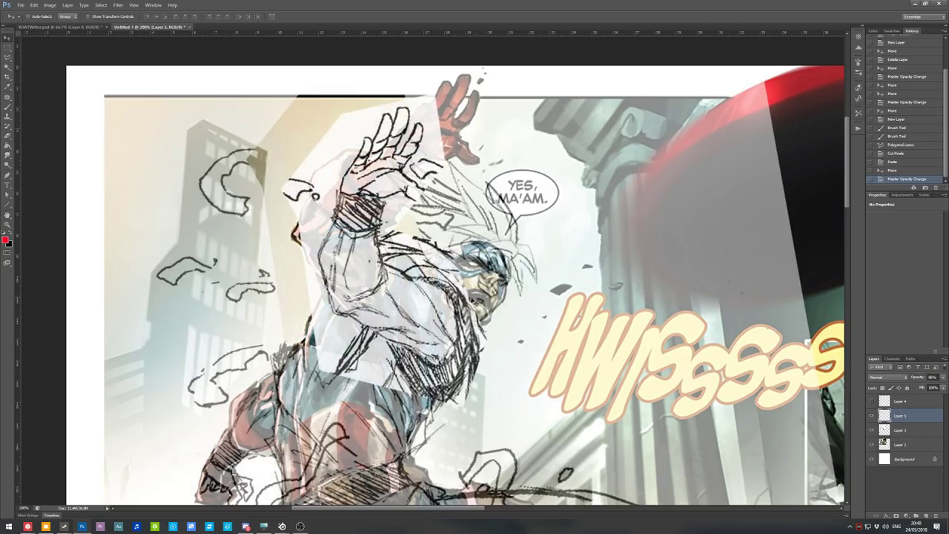
# Rotate the arm piece about 31 degrees clockwise with Free Transform and position it over the comic figure's raised arm.
pyautogui.hotkey('ctrl', 't')
pyautogui.moveTo(534, 183); pyautogui.dragTo(544, 218)
pyautogui.moveTo(401, 293); pyautogui.dragTo(379, 261)
pyautogui.moveTo(549, 268); pyautogui.dragTo(519, 330)
pyautogui.moveTo(372, 275); pyautogui.dragTo(382, 263)
pyautogui.moveTo(556, 295); pyautogui.dragTo(560, 281)
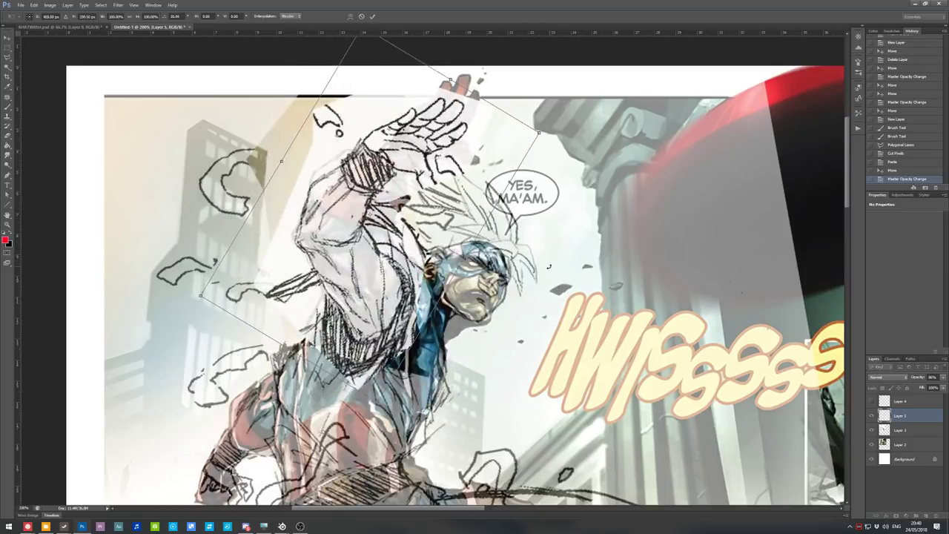
pyautogui.moveTo(357, 256); pyautogui.dragTo(354, 252)
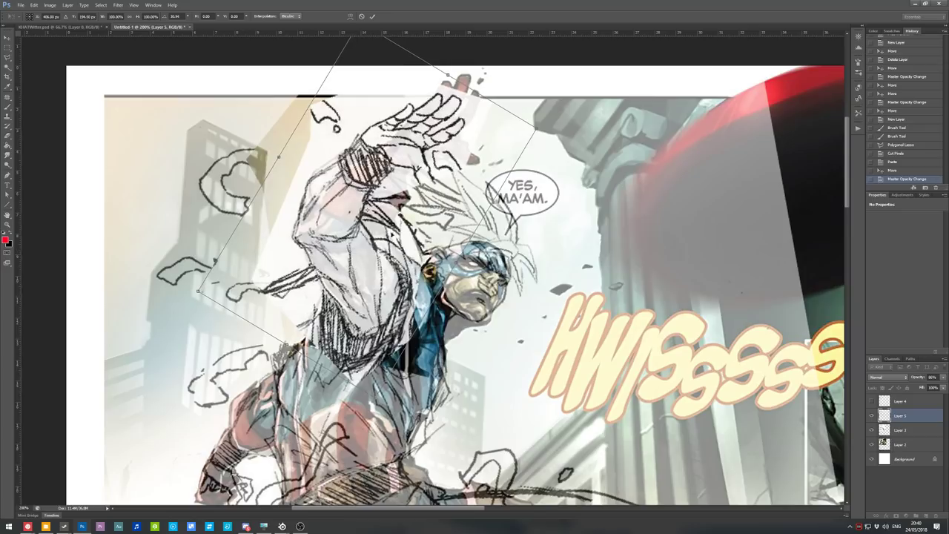
# Enlarge the arm piece to about 103.5%, lower its layer opacity to 67%, and fit it over the comic figure's raised arm.
pyautogui.moveTo(535, 128); pyautogui.dragTo(545, 119)
pyautogui.moveTo(917, 378); pyautogui.dragTo(908, 379)
pyautogui.moveTo(449, 229); pyautogui.dragTo(445, 227)
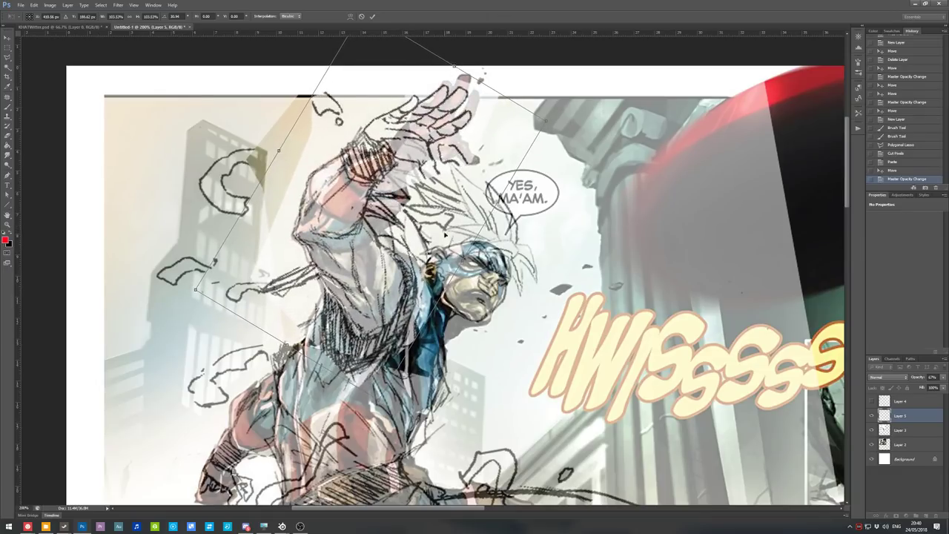
pyautogui.press('Down')
pyautogui.press('Down')
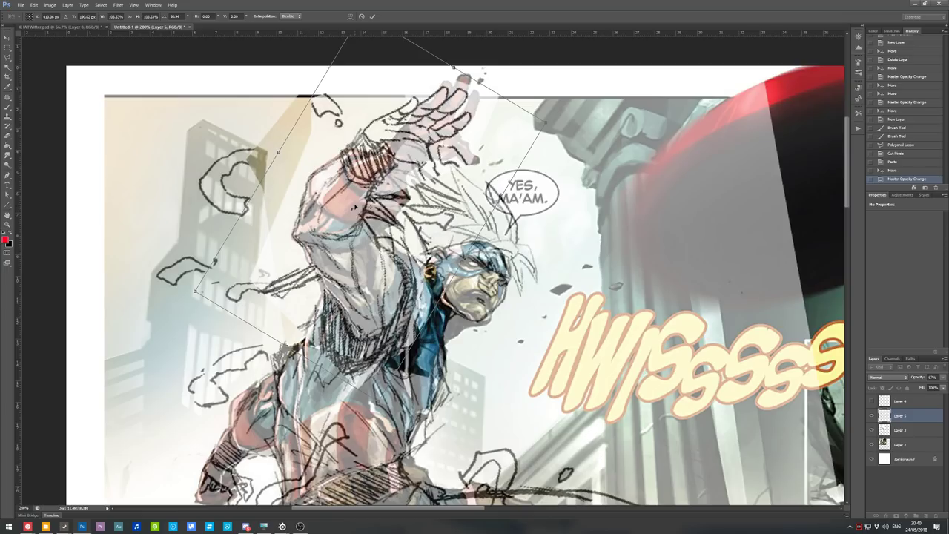
pyautogui.press('Return')
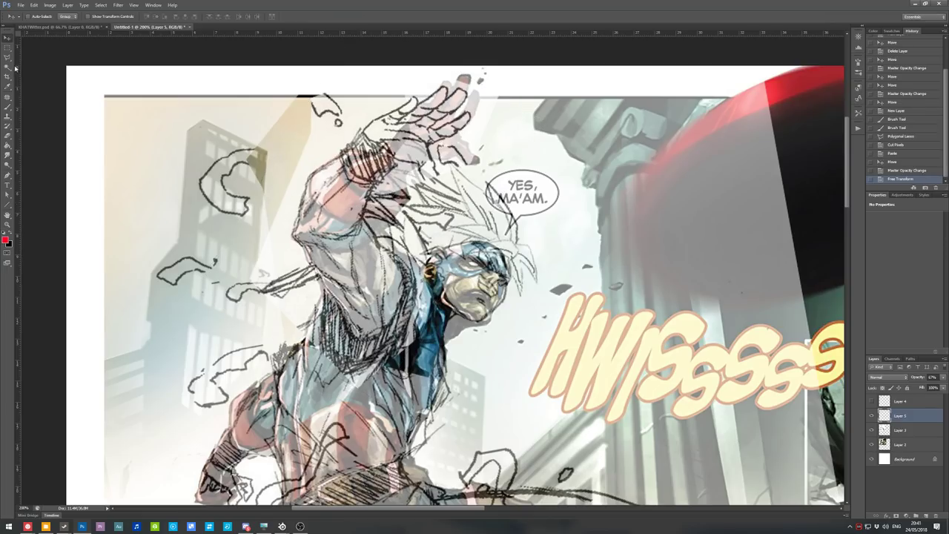
# Select the arm piece's hand and wrist with the Polygonal Lasso and cut and paste them onto their own layer.
pyautogui.click(8, 57)
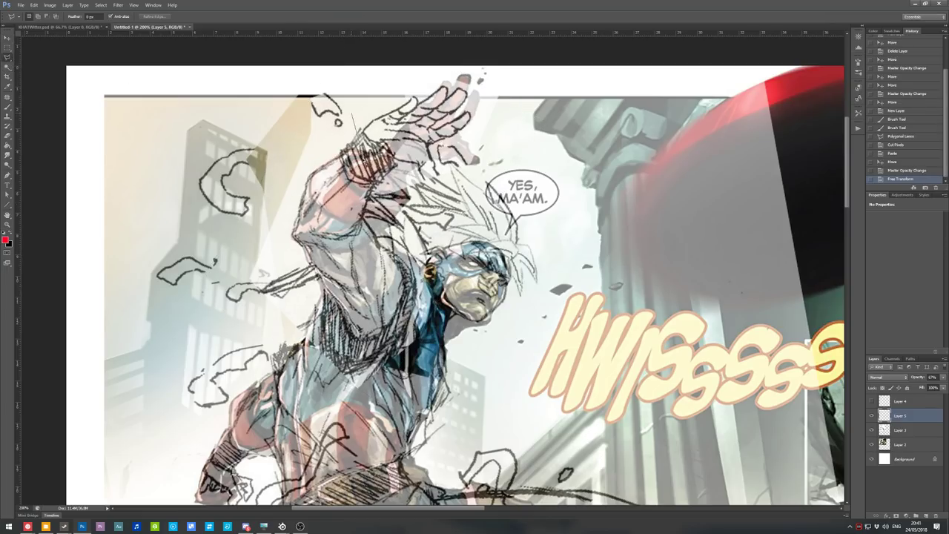
pyautogui.click(436, 204)
pyautogui.click(525, 160)
pyautogui.click(469, 69)
pyautogui.doubleClick(328, 109)
pyautogui.hotkey('ctrl', 'x')
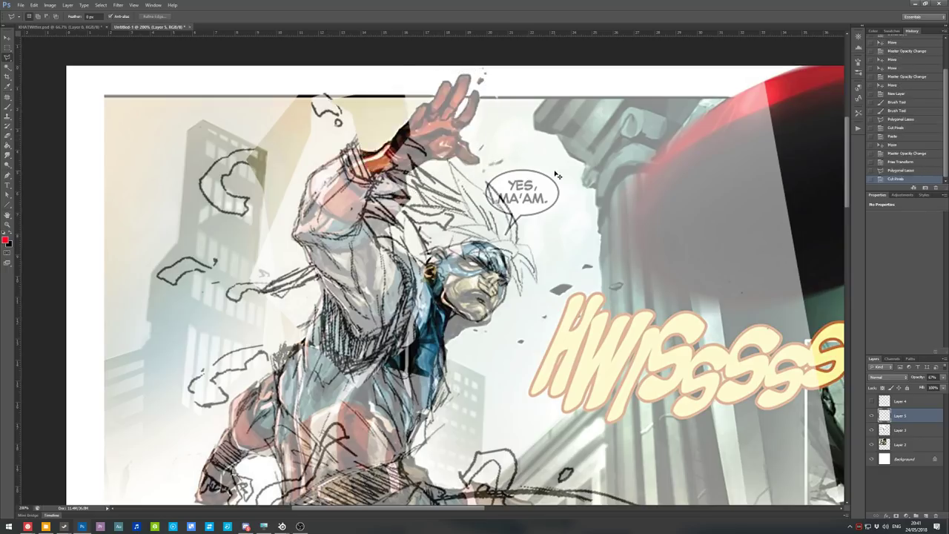
pyautogui.hotkey('ctrl', 'v')
# Rotate the hand piece about 22 degrees counterclockwise, lower its layer opacity to 53%, and move it over the comic figure's raised hand.
pyautogui.press('v')
pyautogui.moveTo(505, 205); pyautogui.dragTo(501, 76)
pyautogui.hotkey('ctrl', 't')
pyautogui.moveTo(615, 227); pyautogui.dragTo(631, 152)
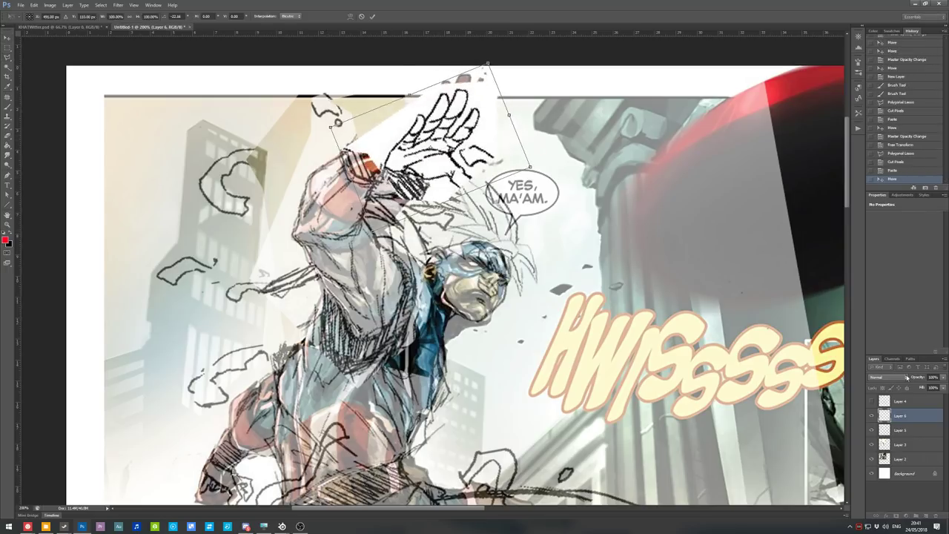
pyautogui.moveTo(917, 378); pyautogui.dragTo(895, 378)
pyautogui.moveTo(458, 171); pyautogui.dragTo(460, 156)
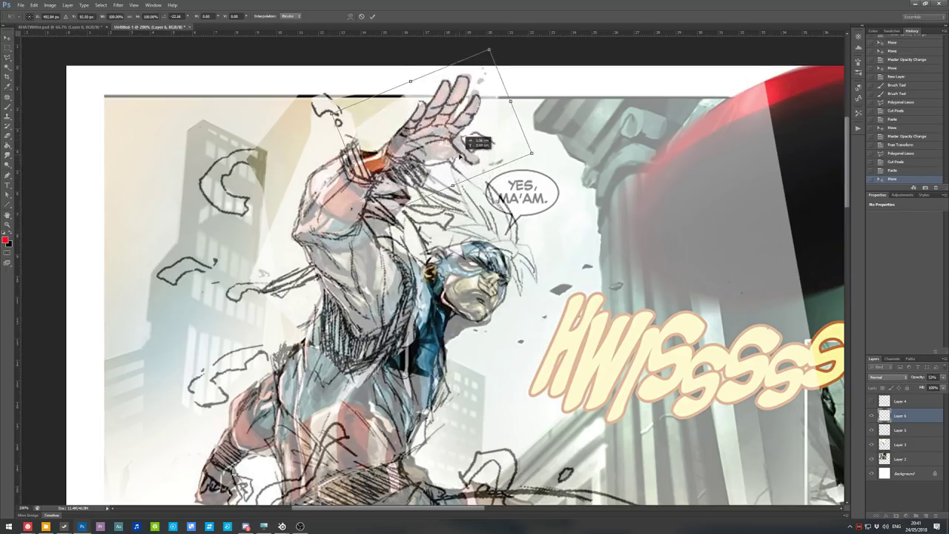
# Adjust the hand piece's rotation to about 27 degrees counterclockwise and shift it to line up with the comic figure's fingers.
pyautogui.moveTo(535, 159); pyautogui.dragTo(523, 141)
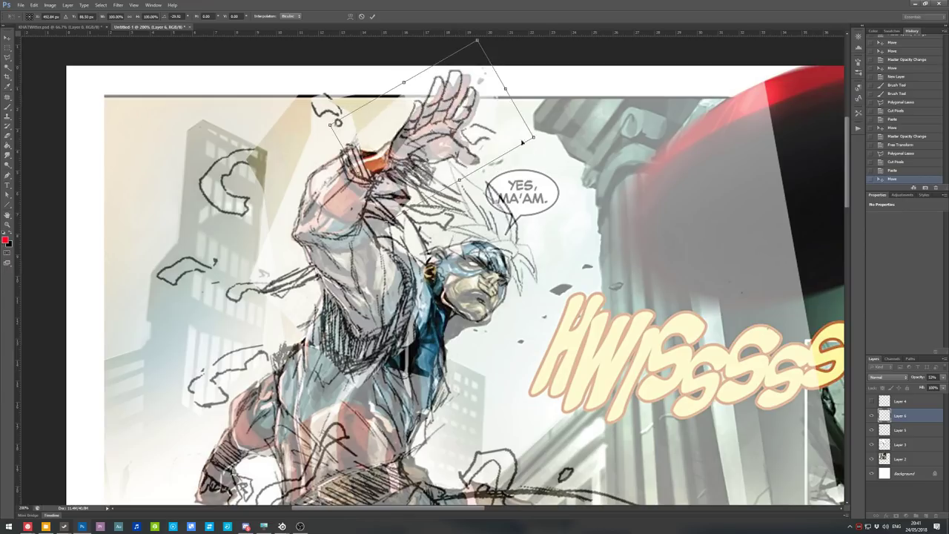
pyautogui.moveTo(542, 108); pyautogui.dragTo(479, 131)
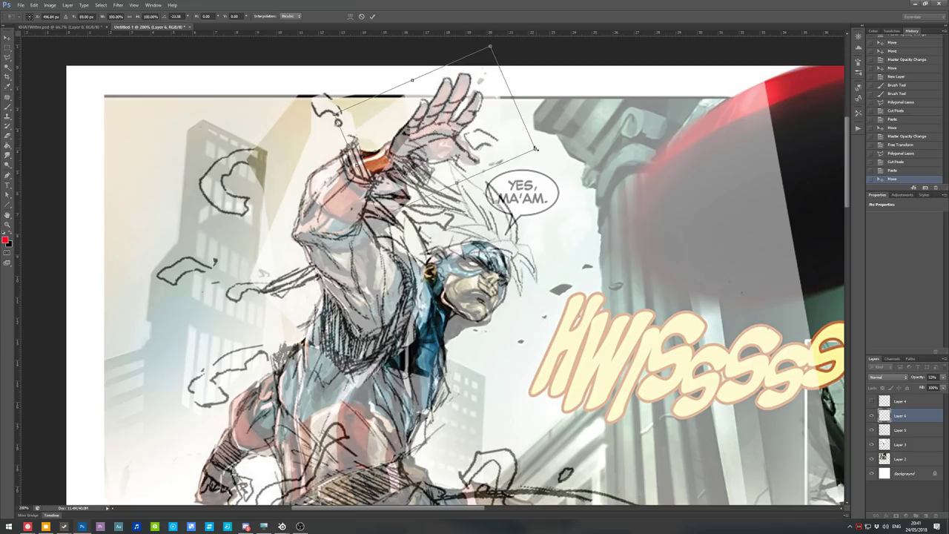
pyautogui.moveTo(553, 117); pyautogui.dragTo(553, 111)
pyautogui.press('Right')
pyautogui.press('Down')
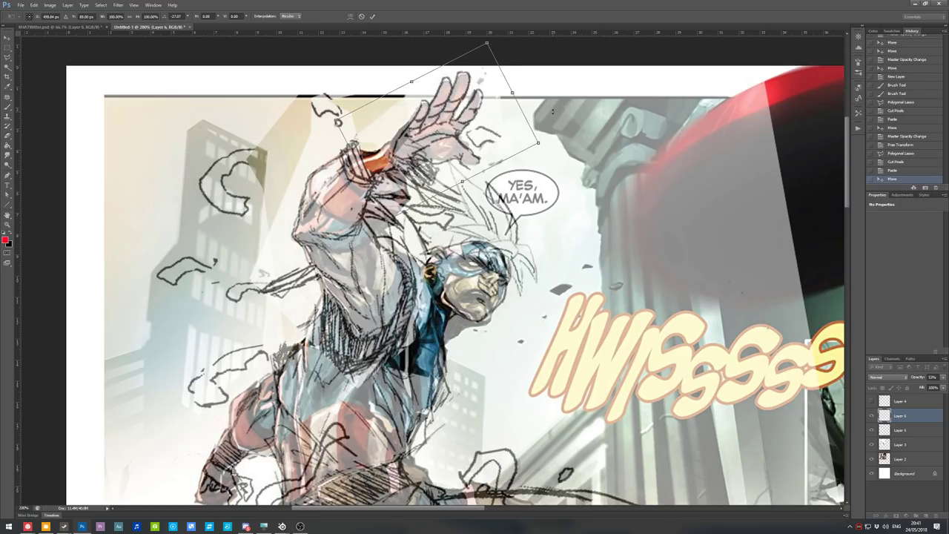
# Scale the hand piece to about 99%, set its rotation to about 24 degrees counterclockwise, and nudge it into place over the comic hand.
pyautogui.moveTo(538, 143); pyautogui.dragTo(536, 145)
pyautogui.press('Right')
pyautogui.press('Right')
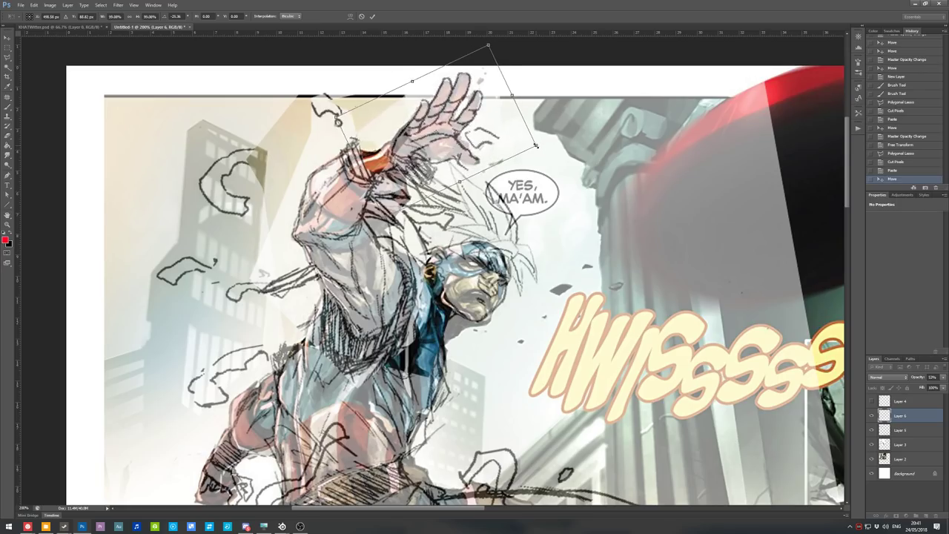
pyautogui.press('Down')
pyautogui.press('Down')
pyautogui.moveTo(545, 109); pyautogui.dragTo(545, 111)
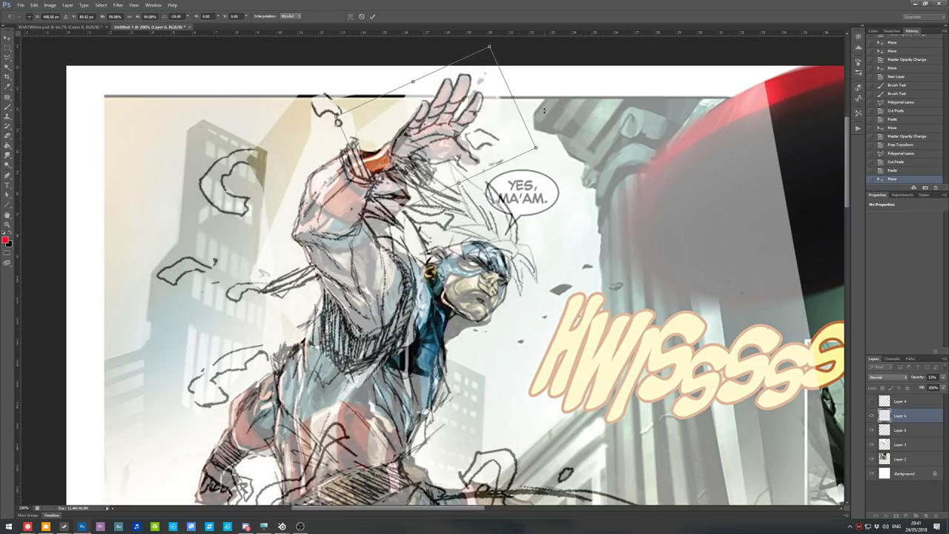
pyautogui.press('Left')
pyautogui.press('Left')
pyautogui.press('Left')
pyautogui.press('Left')
pyautogui.press('Return')
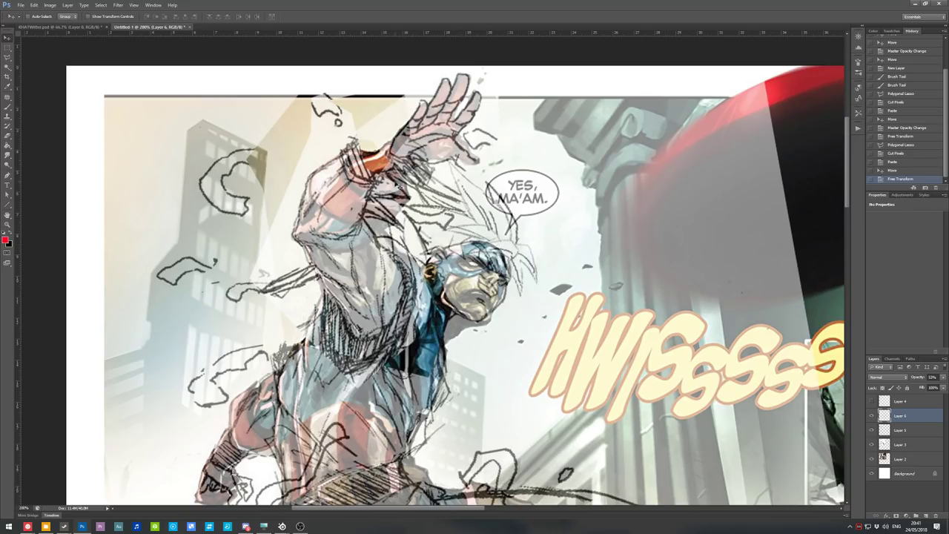
# Erase the leftover wristband lines below the hand on the hand piece's layer.
pyautogui.press('e')
pyautogui.moveTo(423, 194)
pyautogui.mouseDown()
pyautogui.moveTo(404, 172)
pyautogui.moveTo(382, 188)
pyautogui.mouseUp()
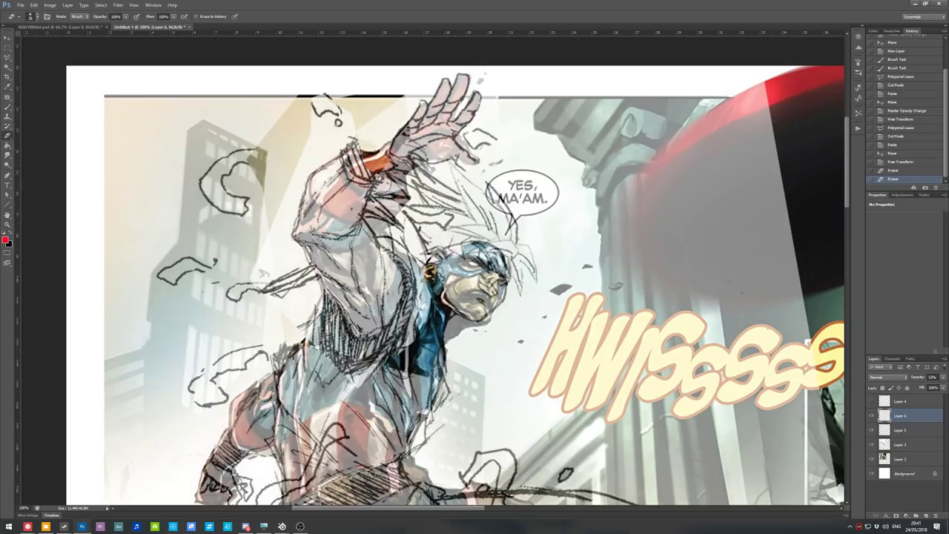
pyautogui.moveTo(363, 141); pyautogui.dragTo(384, 187)
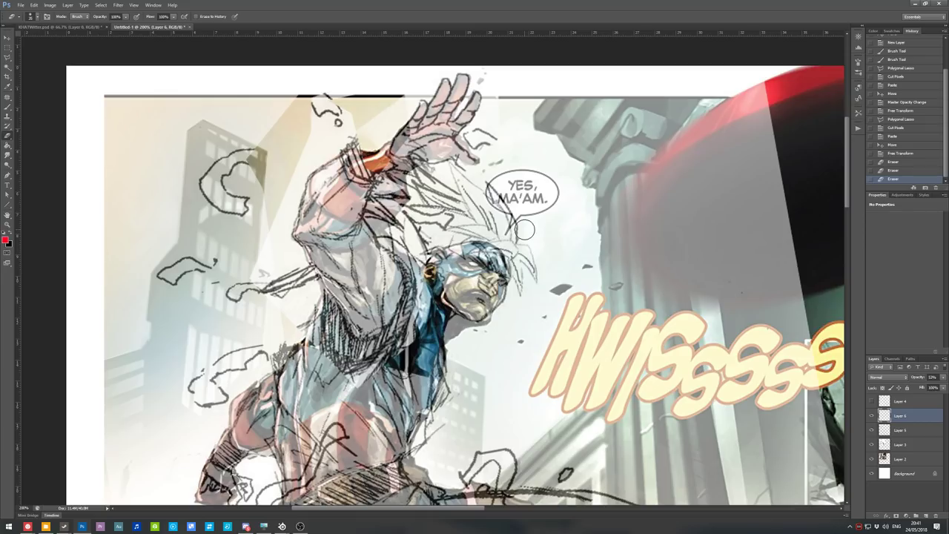
# Hide the sketch layers Layer 6, Layer 5 and Layer 3, and show Layer 4's red circles together with Layer 6's hand.
pyautogui.hotkey('ctrl', '-')
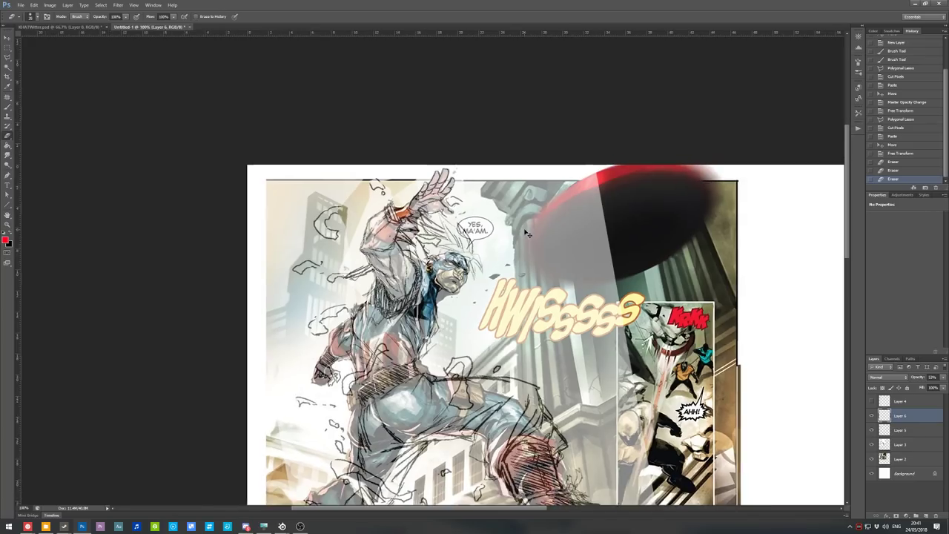
pyautogui.hotkey('ctrl', '-')
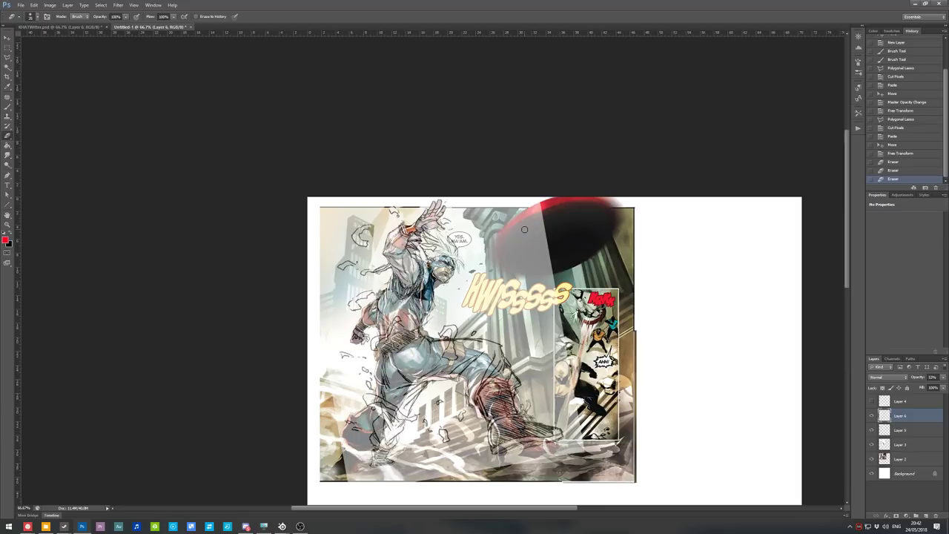
pyautogui.hotkey('ctrl', '+')
pyautogui.hotkey('ctrl', '+')
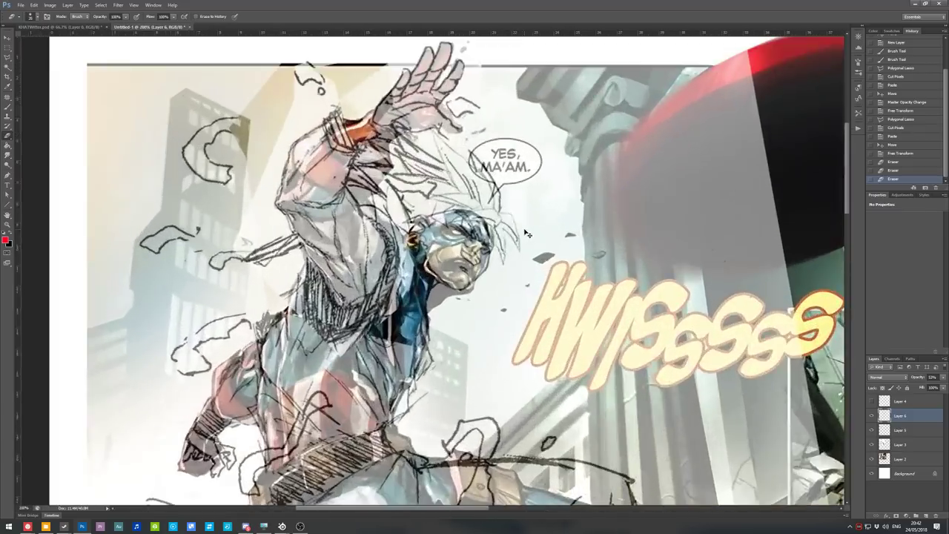
pyautogui.moveTo(415, 268); pyautogui.dragTo(434, 209)
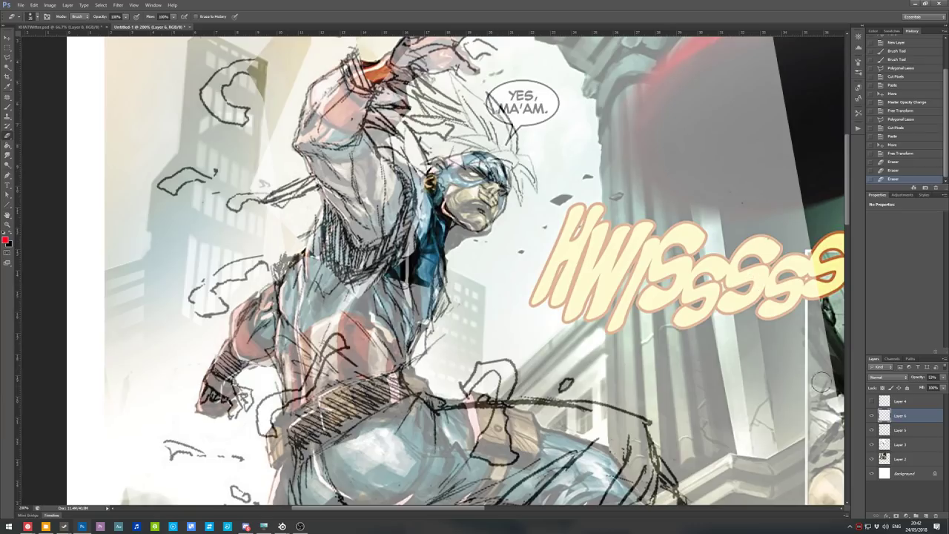
pyautogui.moveTo(872, 416); pyautogui.dragTo(873, 446)
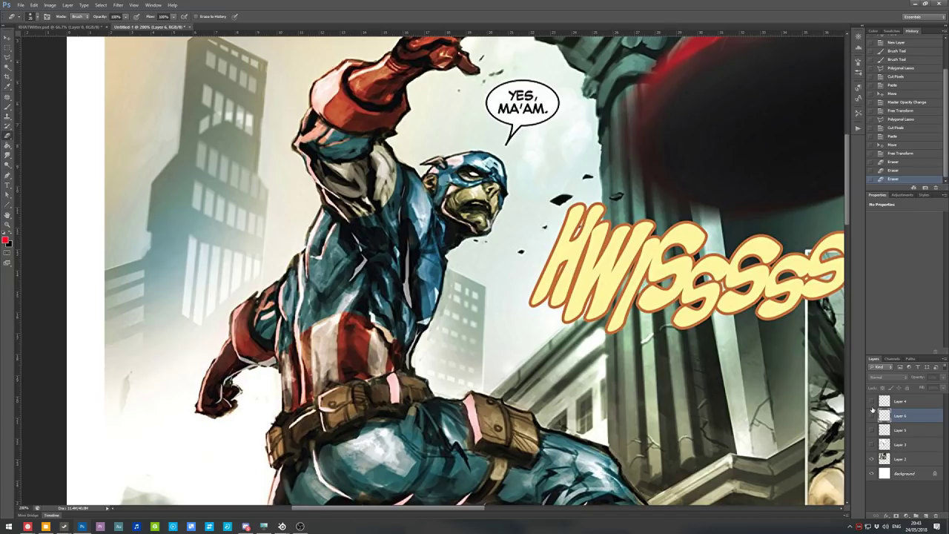
pyautogui.moveTo(872, 403); pyautogui.dragTo(872, 416)
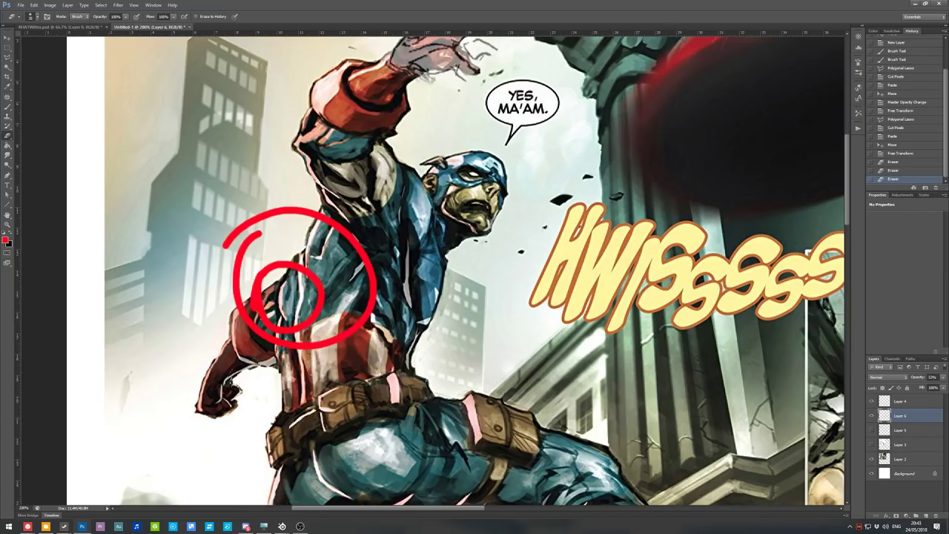